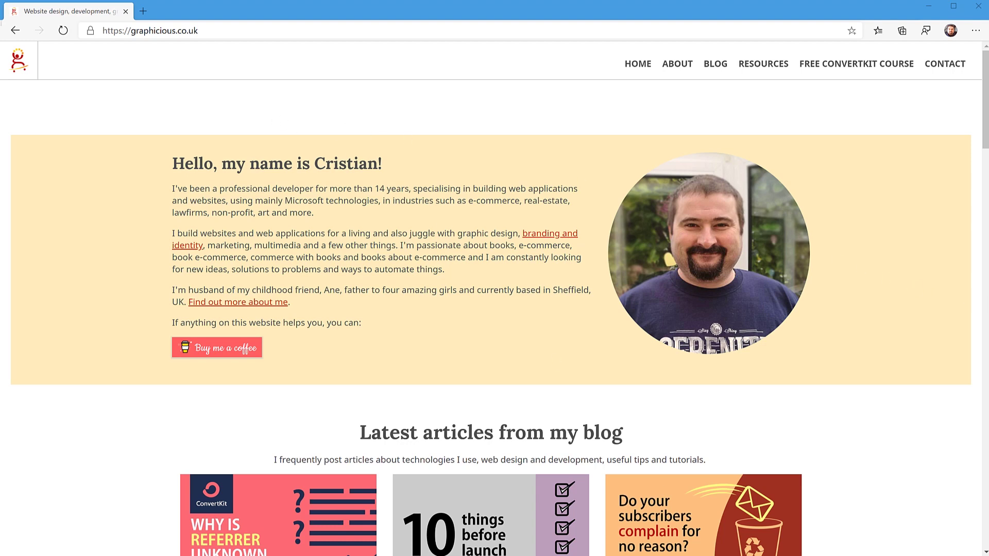
# - Snap Edge beside the Explorer Photos window and widen Explorer to show all 12 images
pyautogui.moveTo(986, 302); pyautogui.dragTo(763, 303)
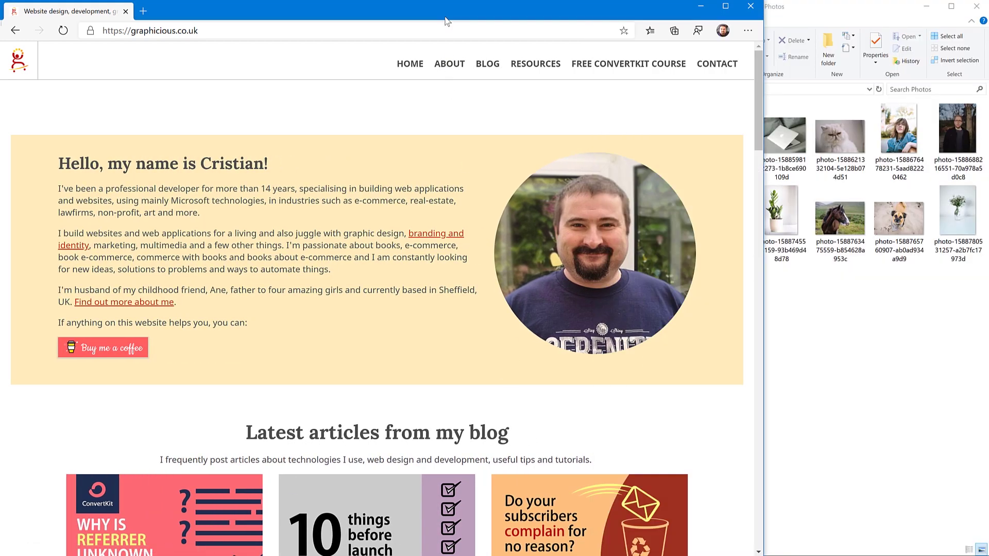
pyautogui.moveTo(764, 289); pyautogui.dragTo(594, 277)
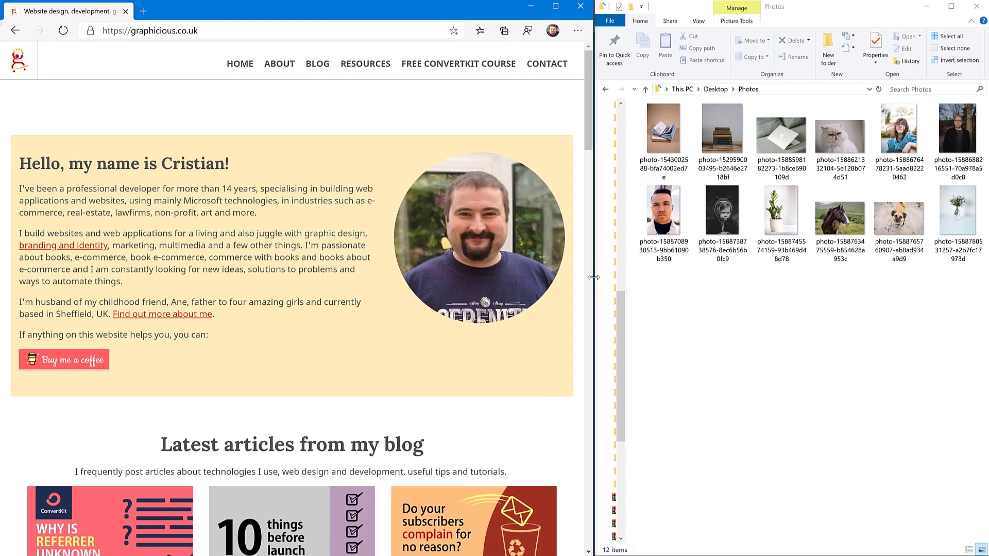
# - Load remove.bg from Edge's address bar
pyautogui.click(224, 30)
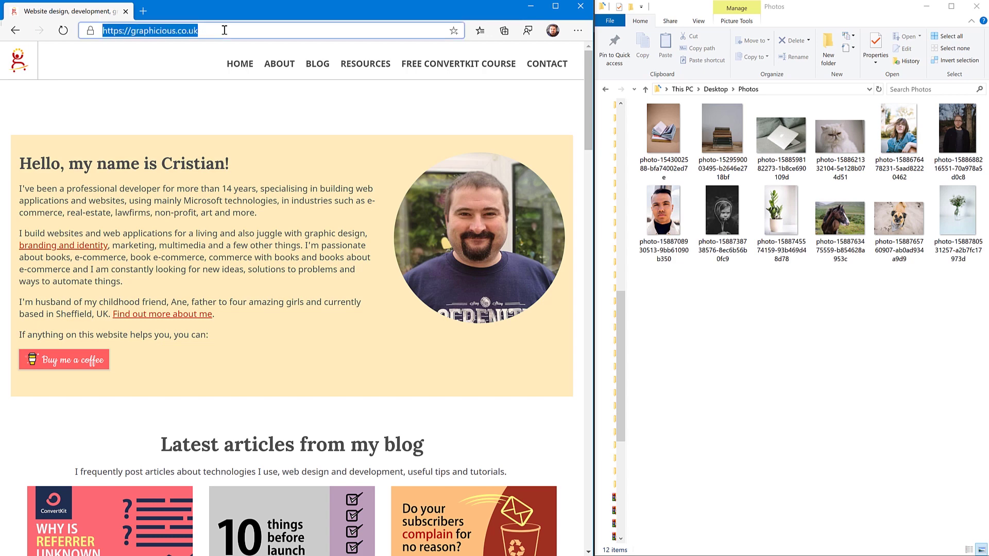
pyautogui.write('remove.')
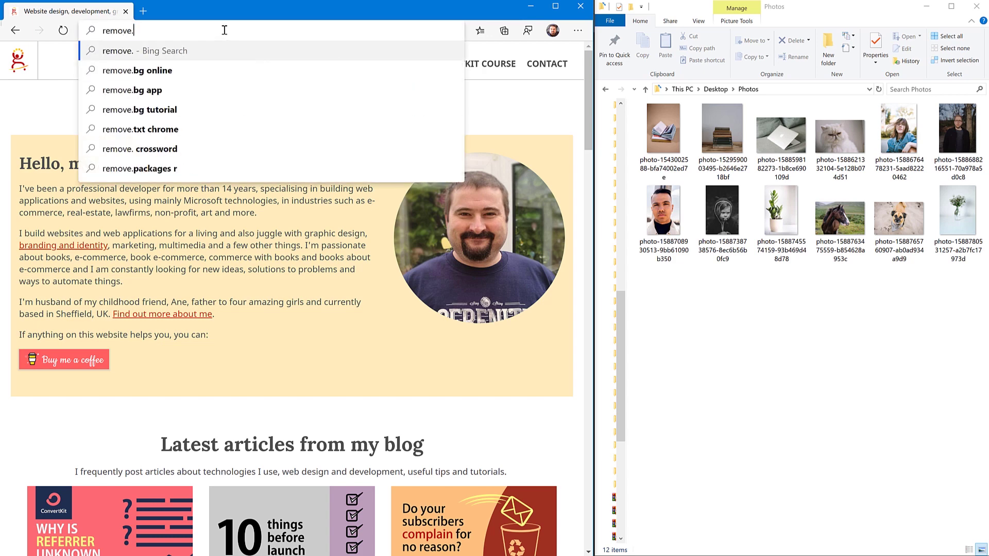
pyautogui.write('bg')
pyautogui.press('Return')
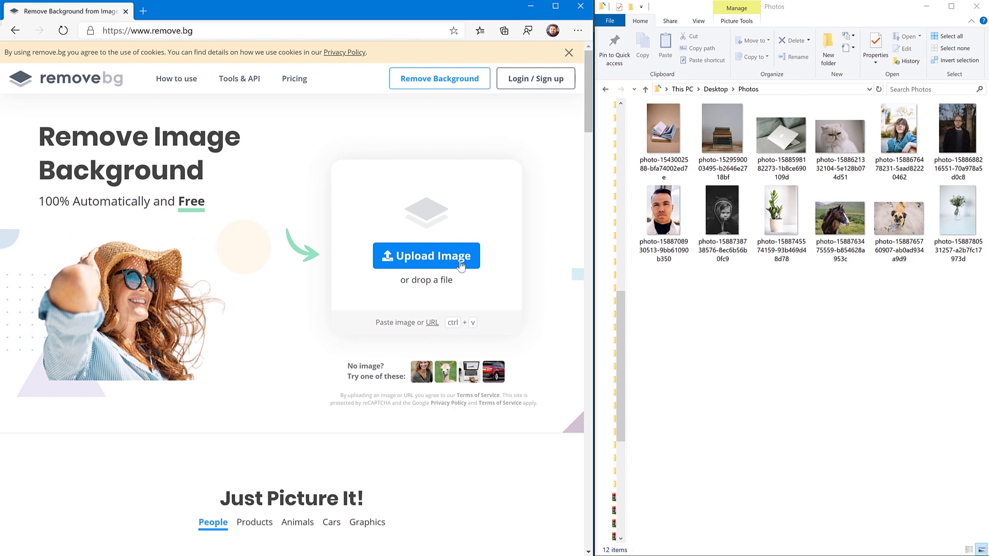
# - Close the cookie consent banner at the top of remove.bg
pyautogui.click(569, 52)
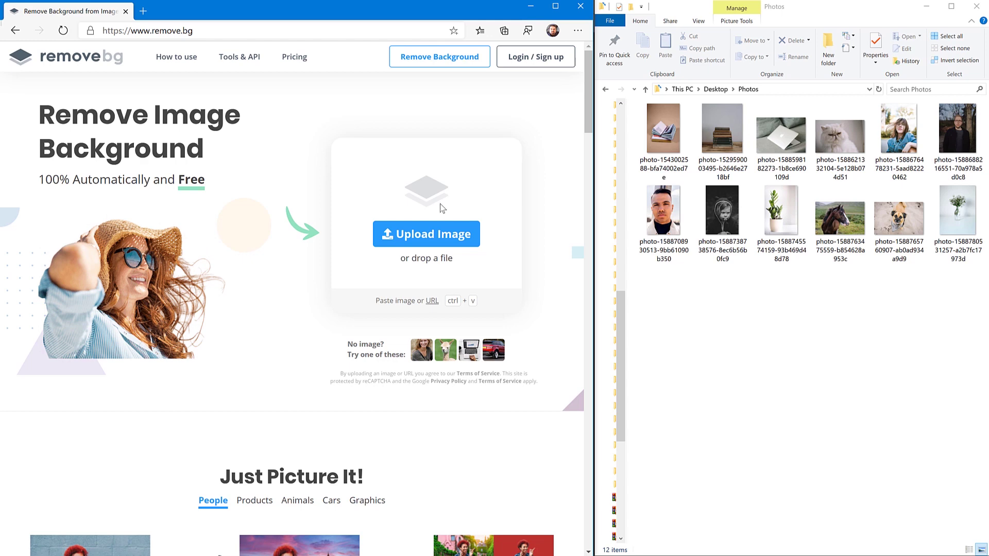
# - Drag the potted plant photo, then the laptop photo, from Explorer onto remove.bg
pyautogui.click(775, 222)
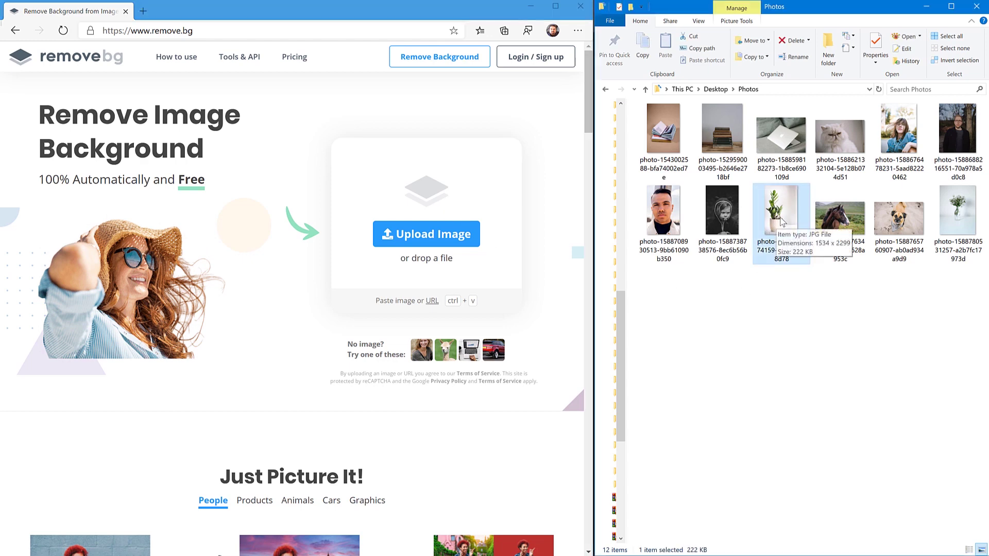
pyautogui.moveTo(783, 221); pyautogui.dragTo(448, 241)
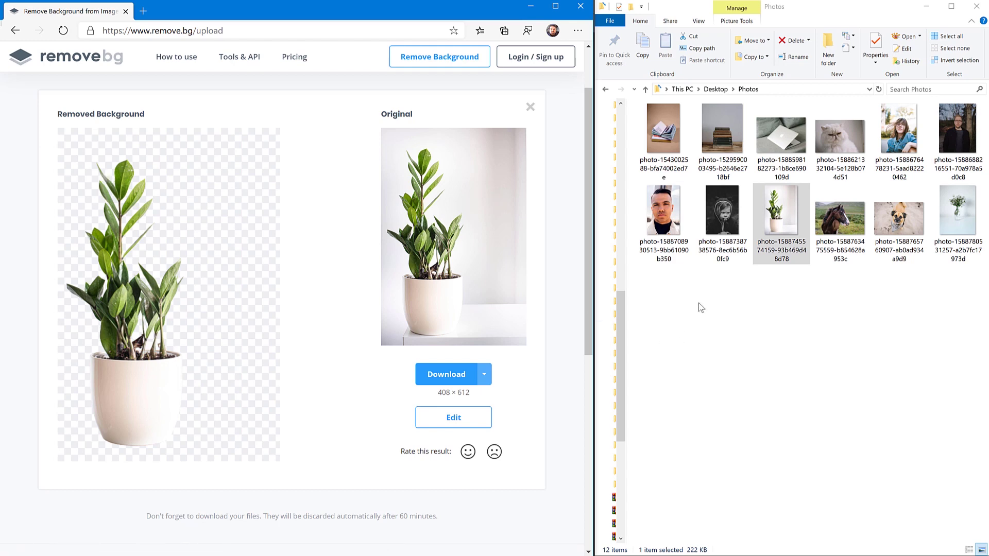
pyautogui.moveTo(781, 135); pyautogui.dragTo(559, 152)
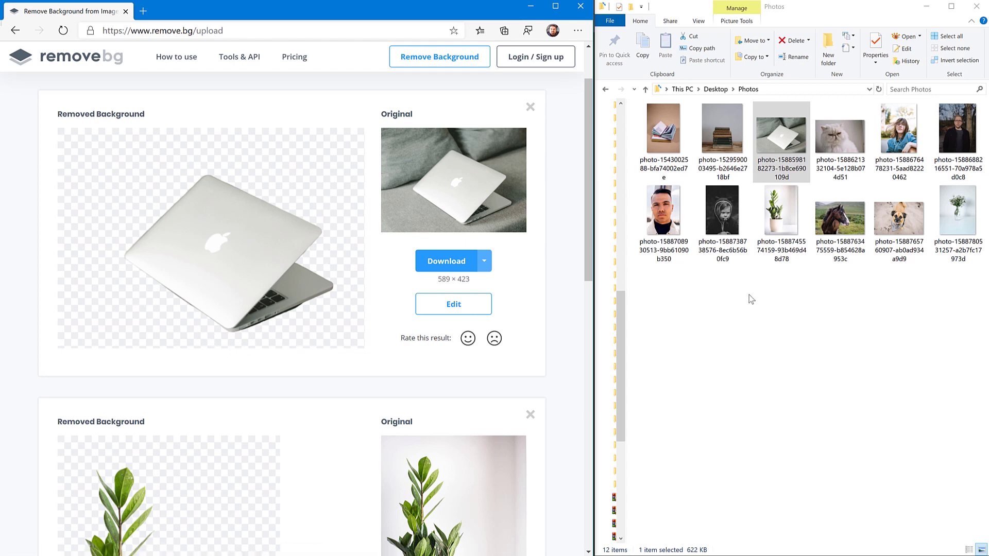
# - Upload both men's portraits and the black-and-white bear-hood child photo to remove.bg
pyautogui.moveTo(962, 135); pyautogui.dragTo(493, 126)
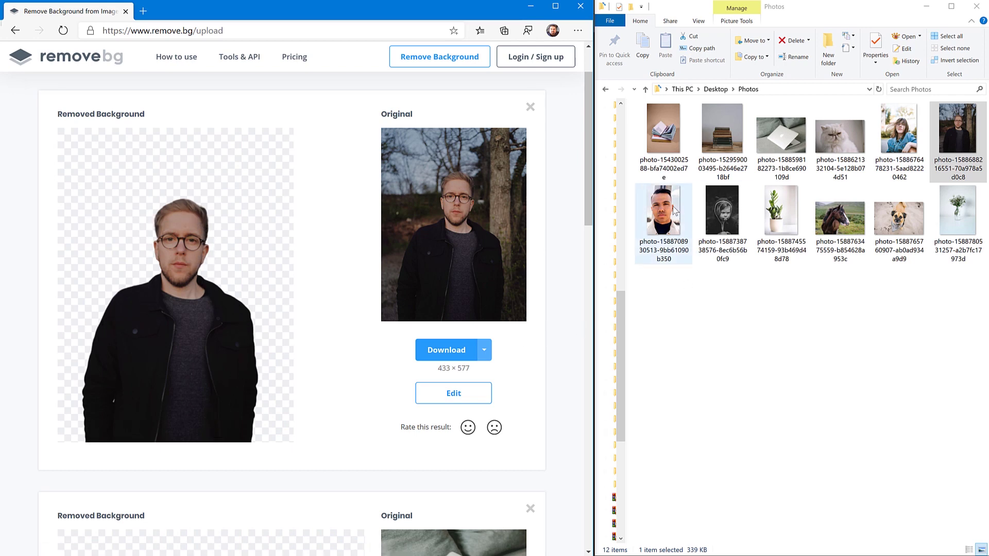
pyautogui.moveTo(674, 209); pyautogui.dragTo(549, 188)
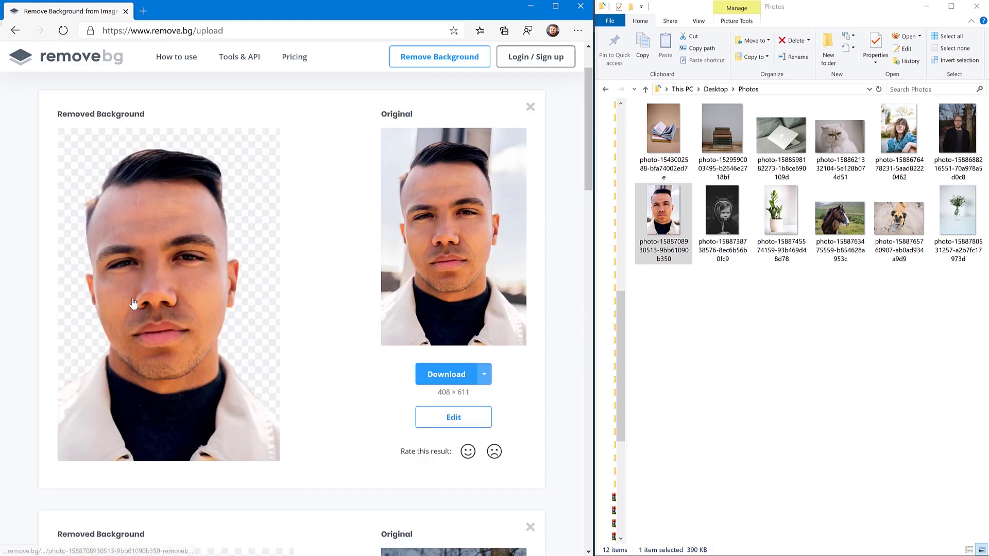
pyautogui.click(731, 218)
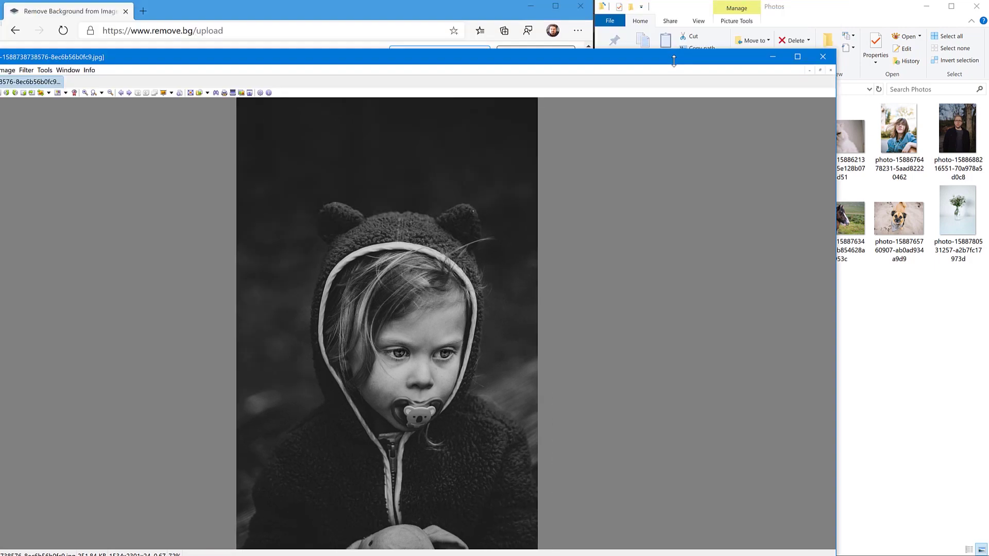
pyautogui.moveTo(687, 68); pyautogui.dragTo(780, 33)
pyautogui.click(932, 30)
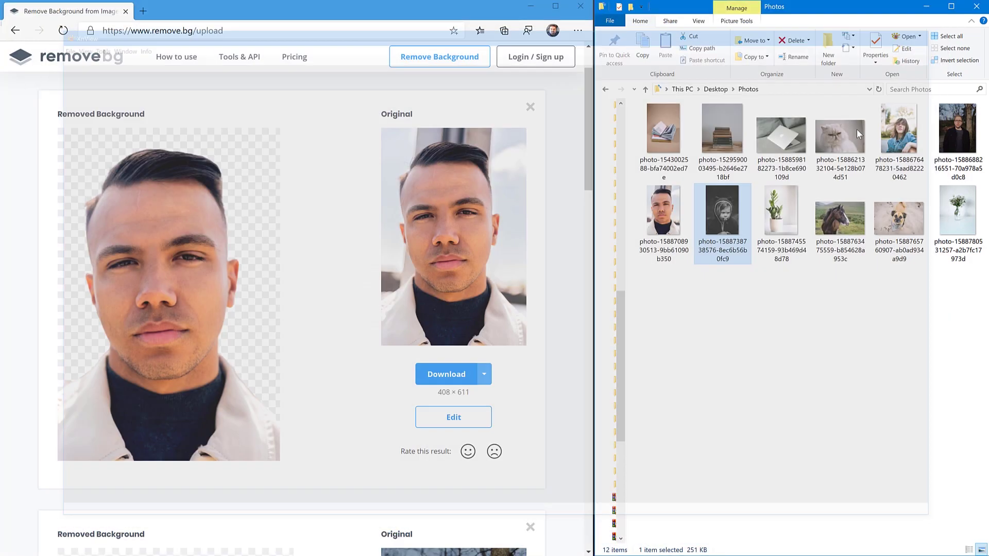
pyautogui.moveTo(709, 221); pyautogui.dragTo(575, 178)
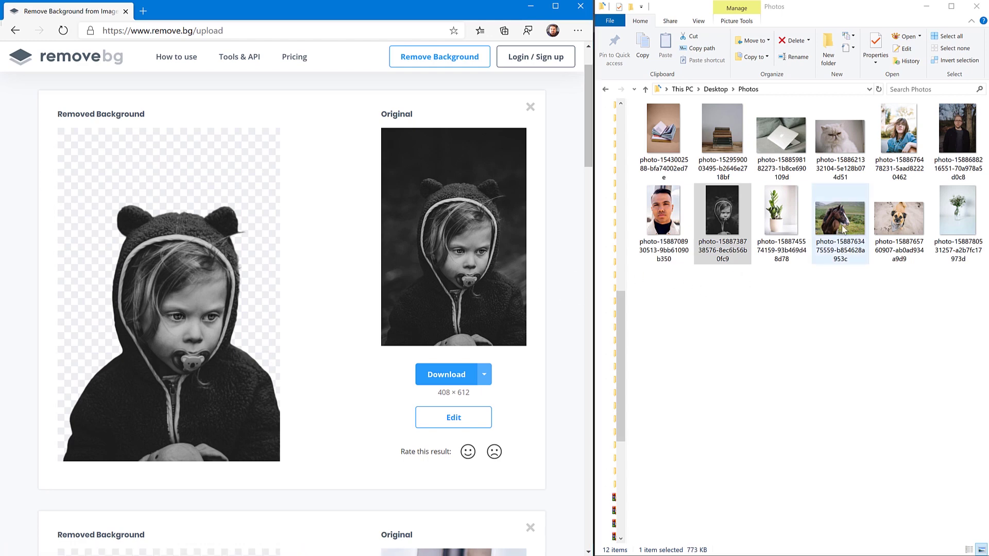
# - Drop the brown horse photo and the pug-in-a-bandana photo onto remove.bg
pyautogui.moveTo(840, 219); pyautogui.dragTo(478, 131)
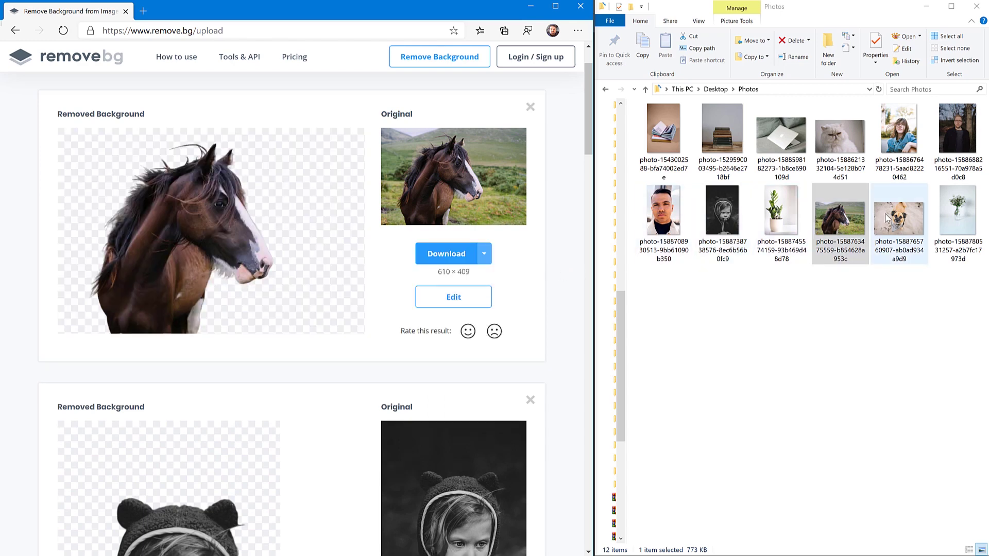
pyautogui.moveTo(899, 219); pyautogui.dragTo(550, 214)
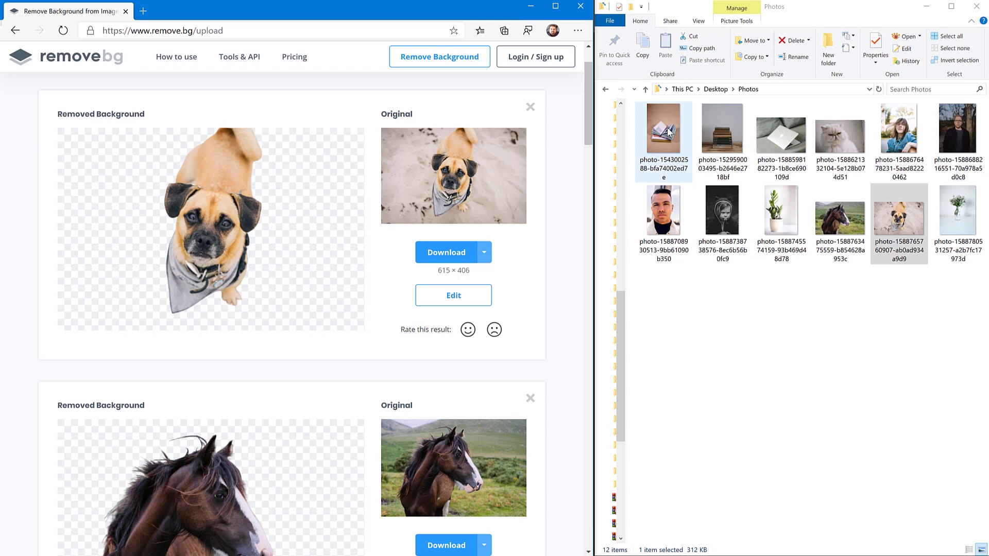
pyautogui.scroll(1, 556, 206)
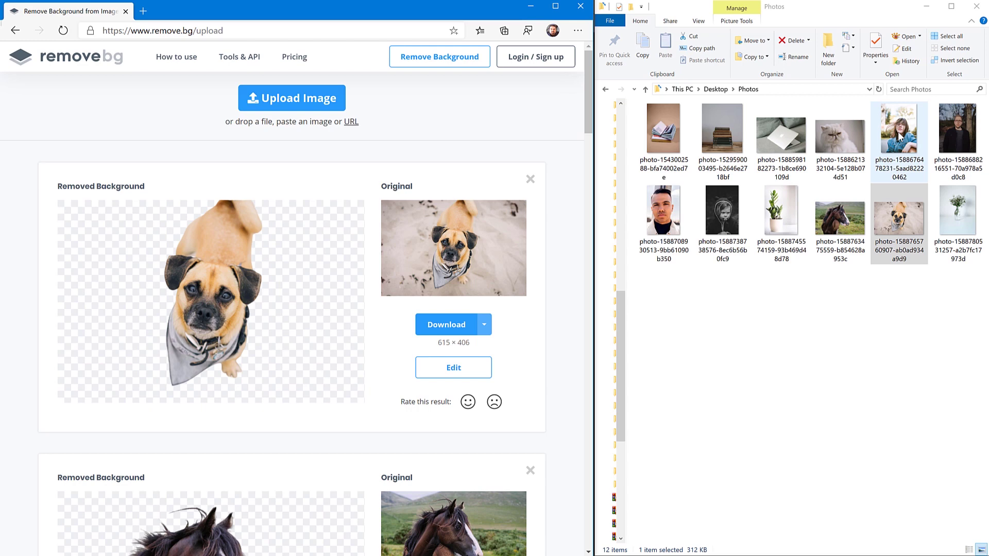
# - Upload the long-haired woman in denim, then scroll down to the glasses man's result card
pyautogui.moveTo(904, 132); pyautogui.dragTo(505, 120)
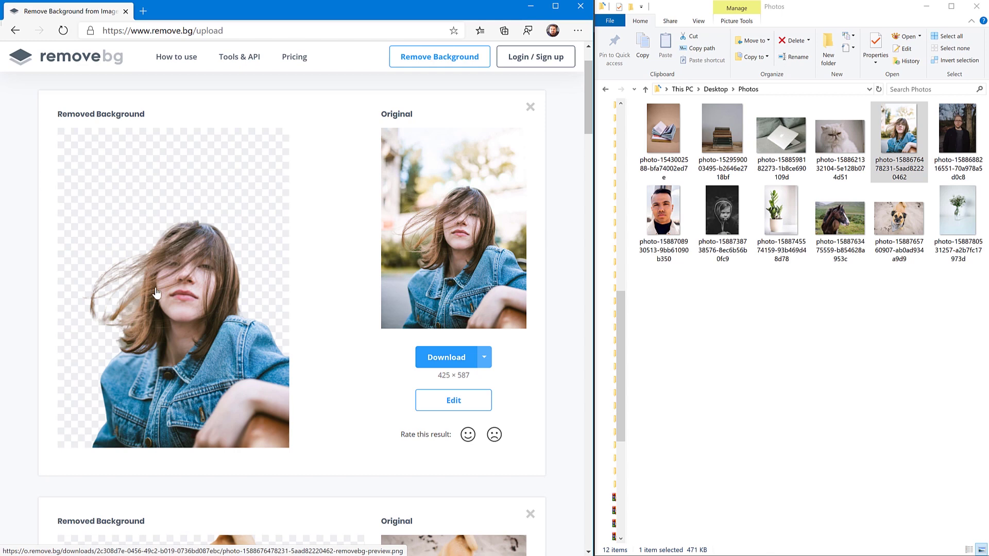
pyautogui.scroll(-5, 415, 335)
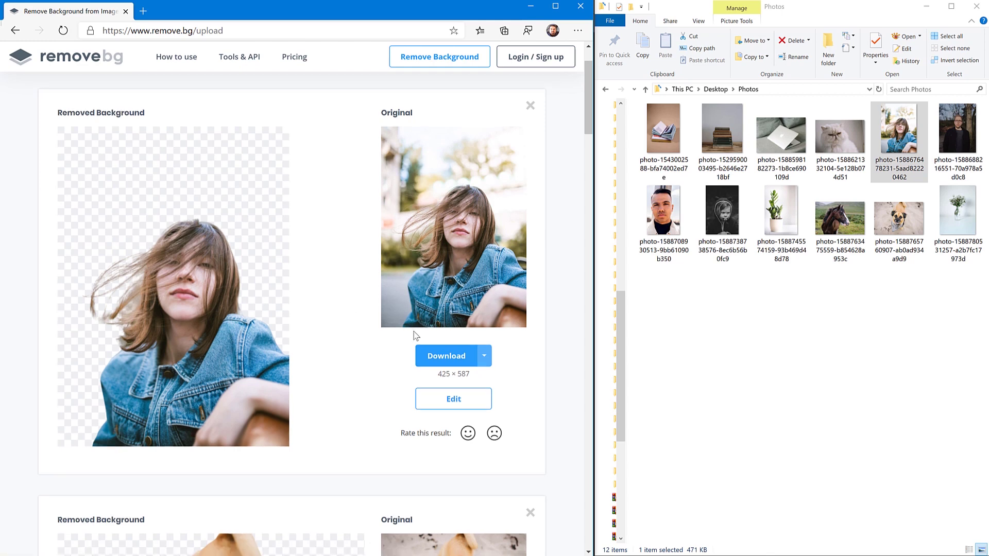
pyautogui.scroll(-3, 415, 335)
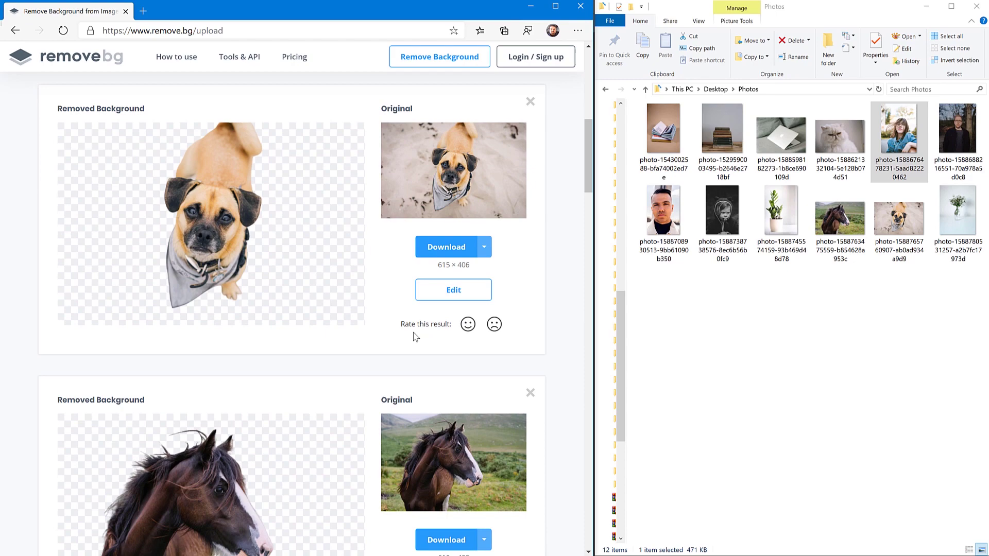
pyautogui.scroll(-4, 414, 337)
pyautogui.scroll(-14, 414, 338)
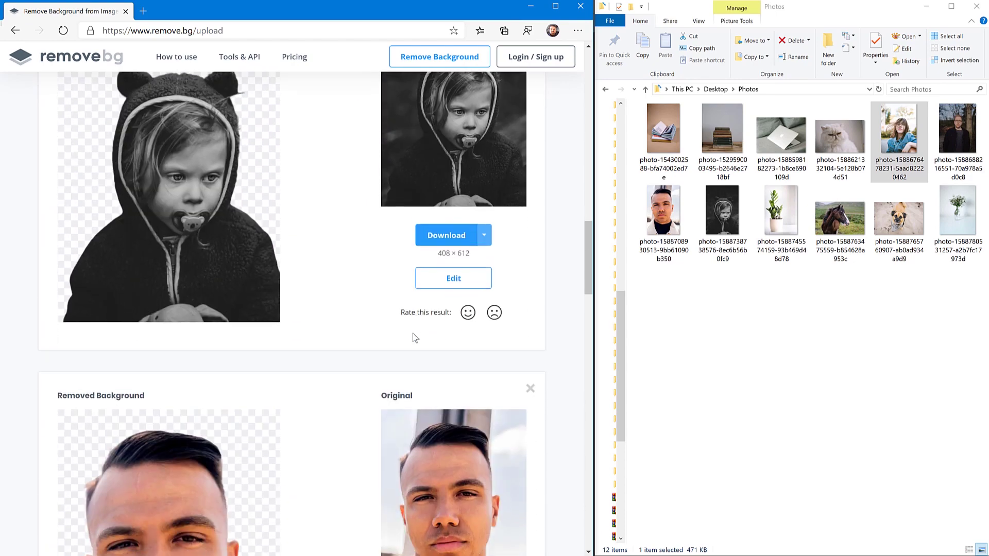
pyautogui.scroll(-8, 414, 338)
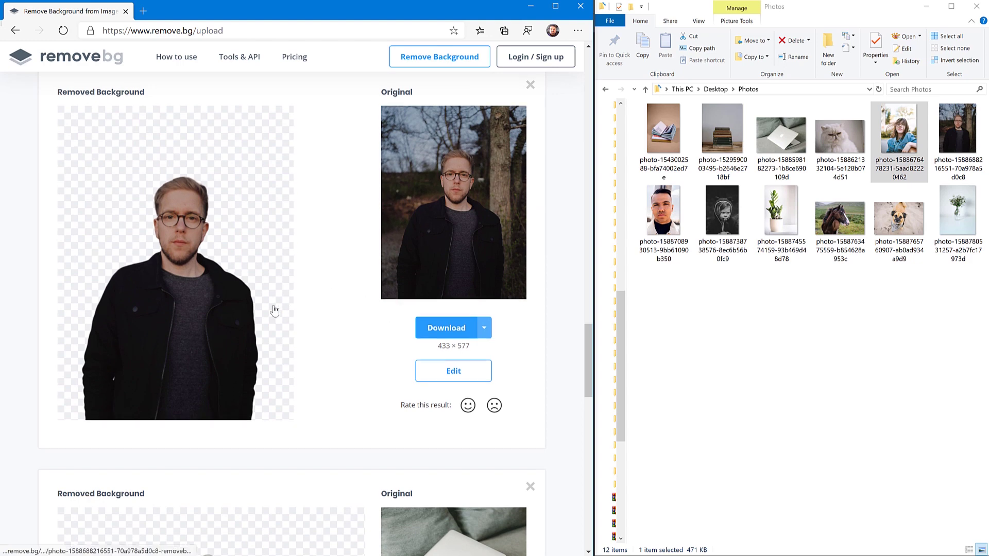
pyautogui.scroll(1, 273, 311)
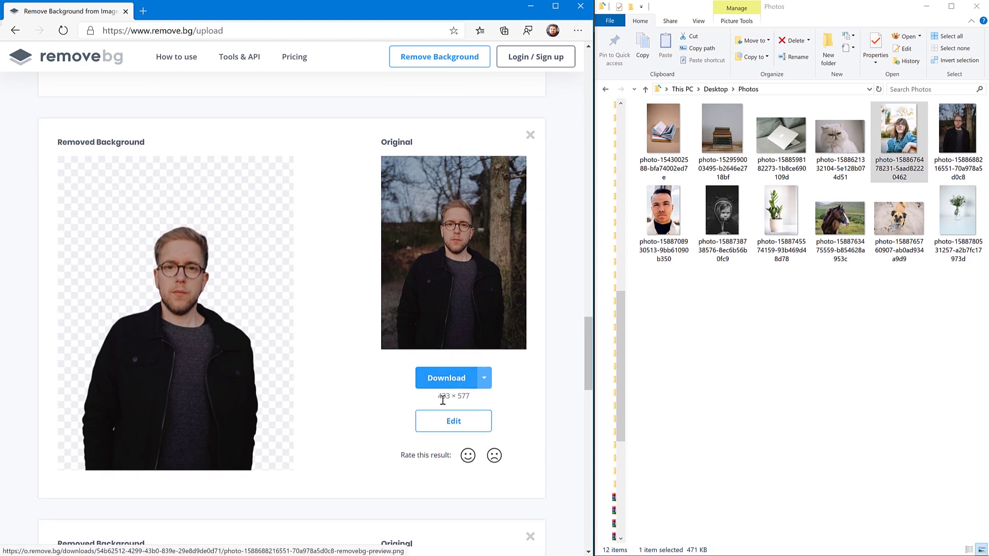
# - Save the glasses man's cutout via Download › Preview Image (433 × 577)
pyautogui.click(484, 380)
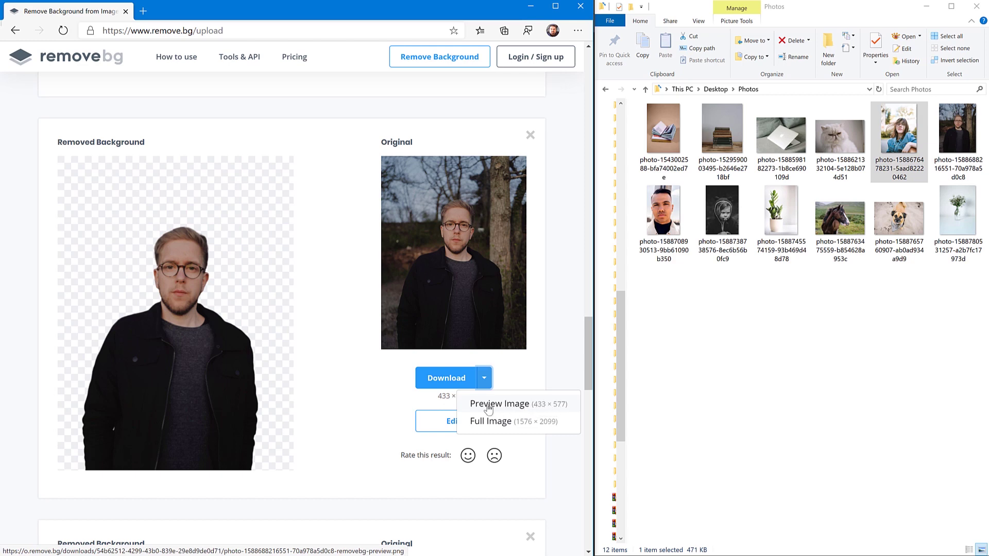
pyautogui.click(489, 405)
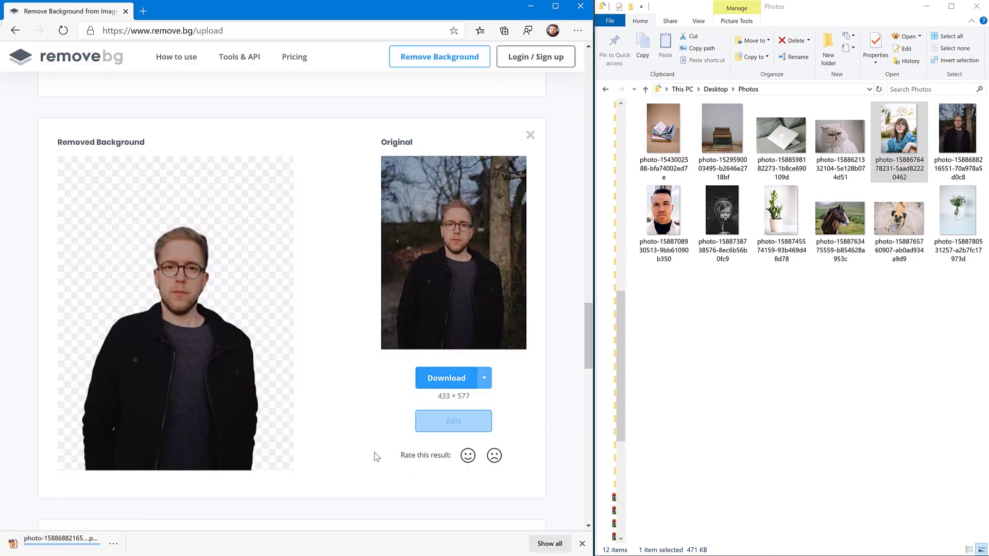
# - Open the downloaded removebg-preview PNG of the man in XnView and zoom in on its edges
pyautogui.click(57, 542)
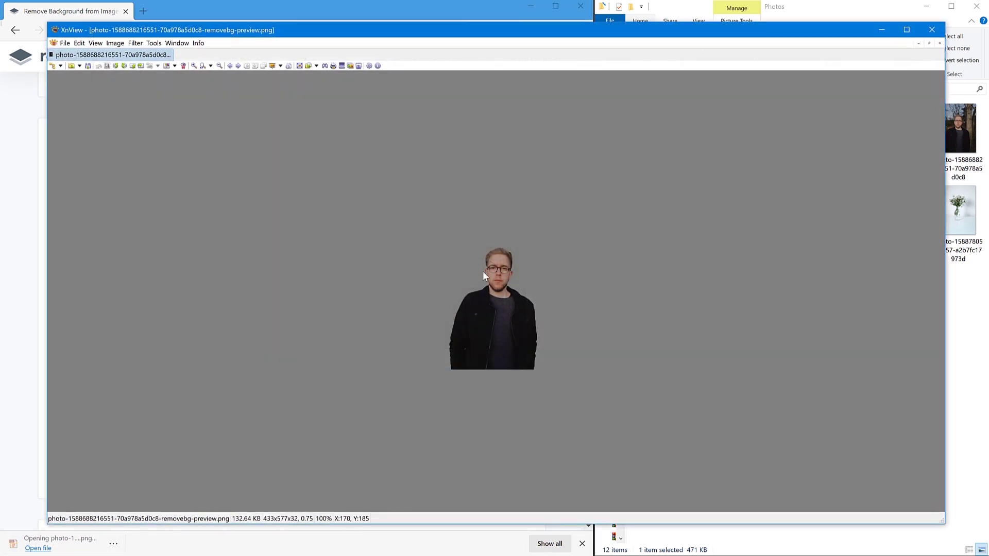
pyautogui.scroll(2, 503, 320)
pyautogui.scroll(4, 502, 323)
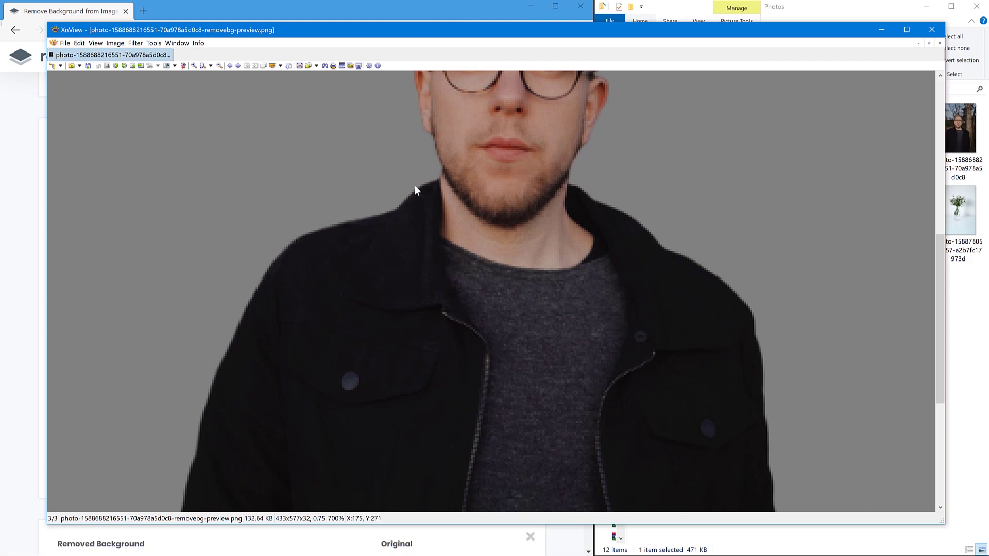
pyautogui.scroll(-5, 770, 366)
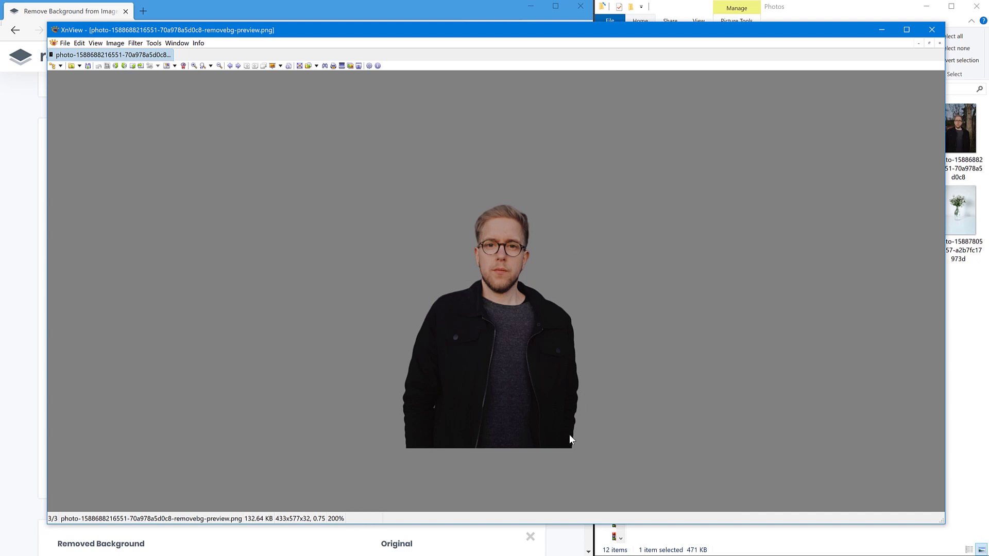
pyautogui.scroll(2, 490, 302)
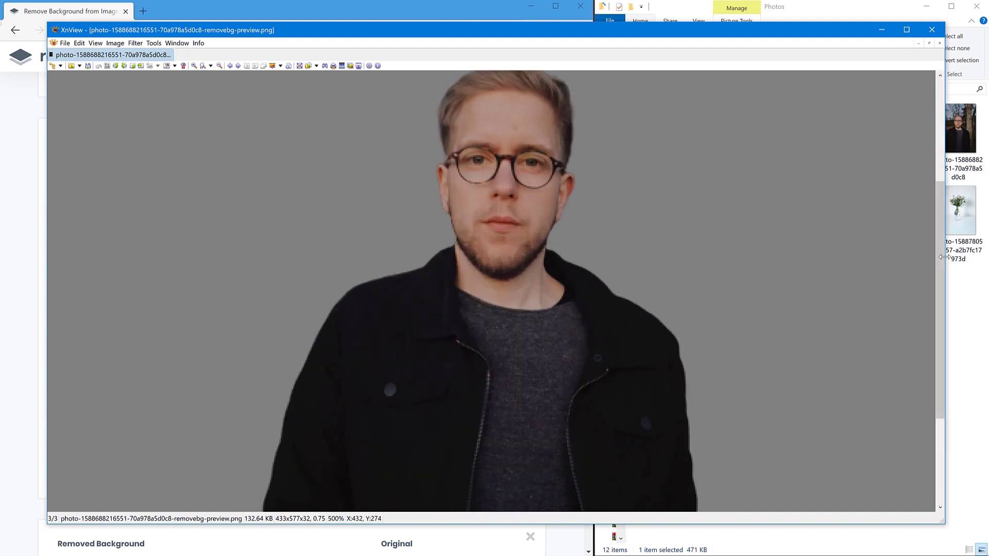
pyautogui.scroll(1, 938, 250)
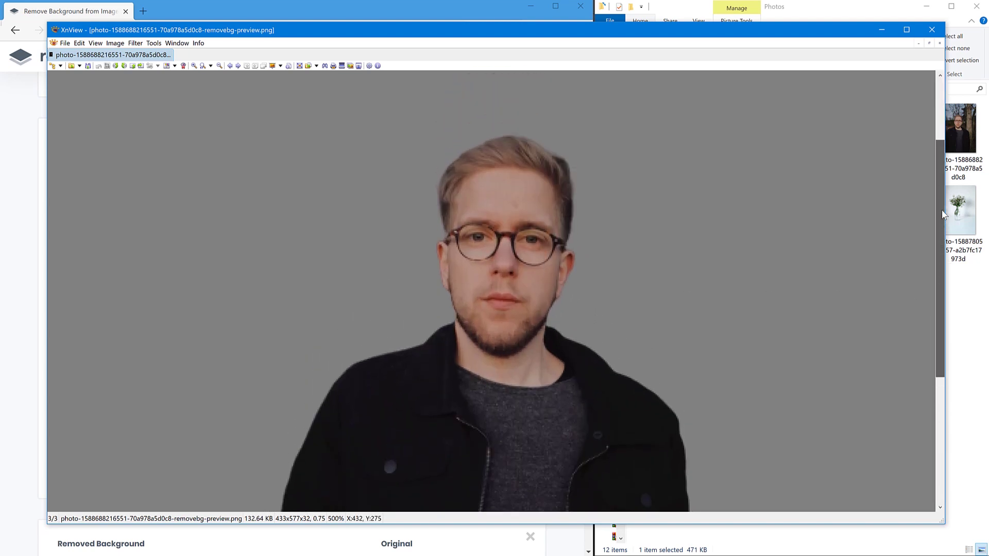
# - Return to Edge and scroll up to the hooded child's cutout card
pyautogui.click(484, 12)
pyautogui.scroll(3, 466, 215)
pyautogui.scroll(10, 466, 215)
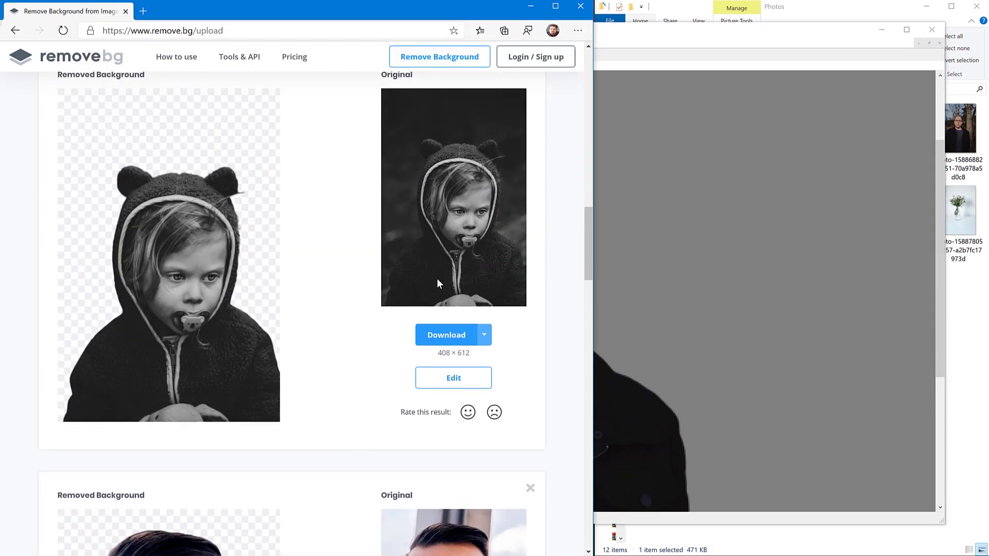
# - Download the child's 408 × 612 preview cutout and zoom it in XnView to 1600%, then back to 200%
pyautogui.click(466, 339)
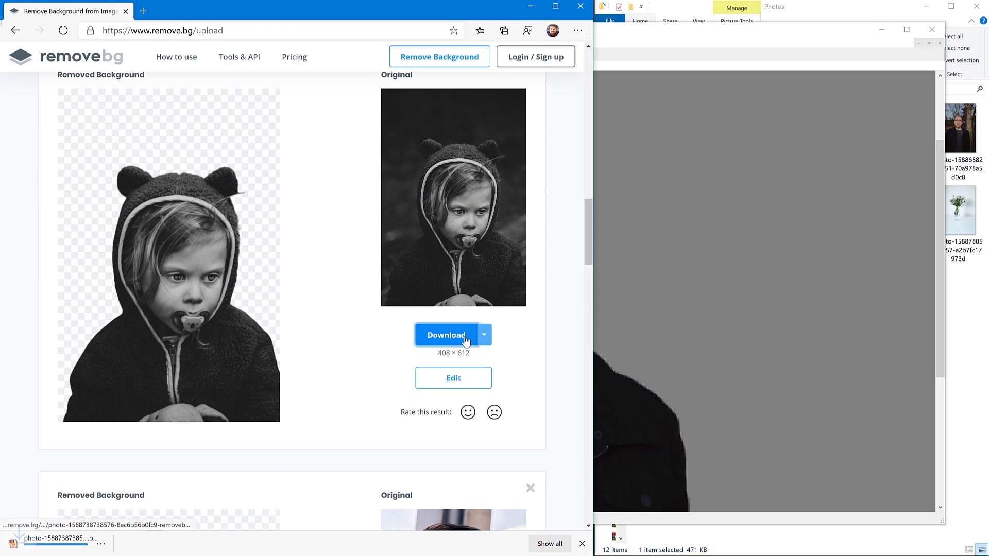
pyautogui.click(59, 541)
pyautogui.scroll(6, 540, 354)
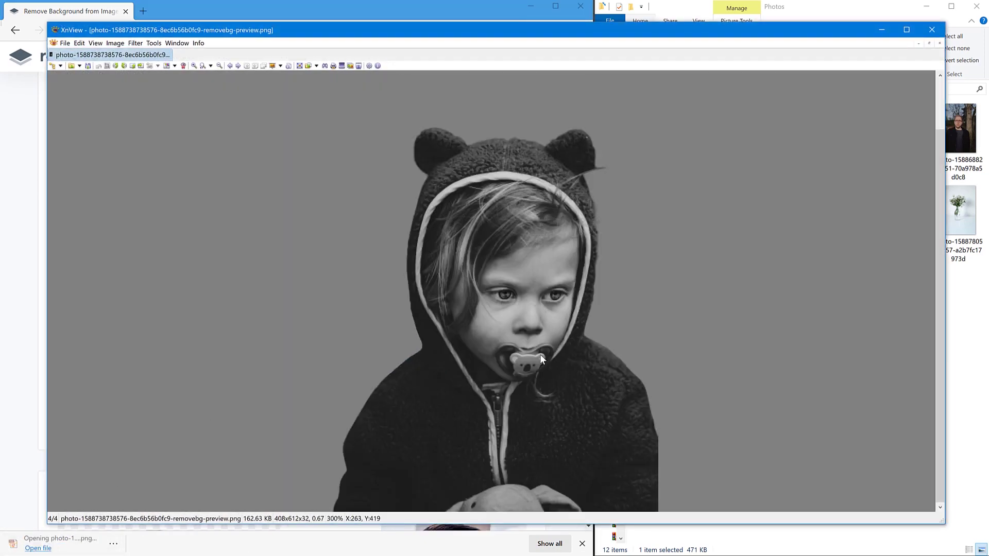
pyautogui.scroll(1, 540, 354)
pyautogui.scroll(1, 768, 351)
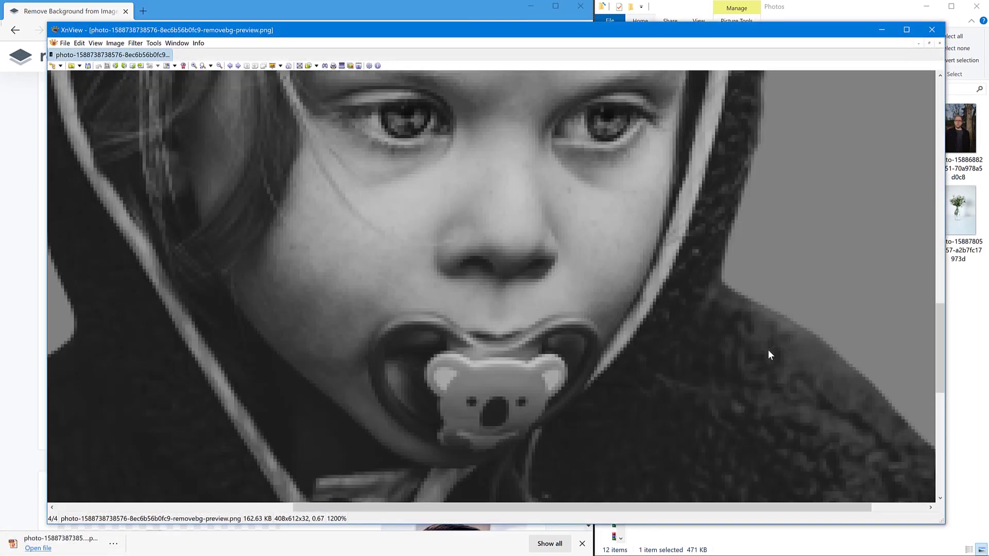
pyautogui.scroll(2, 727, 239)
pyautogui.scroll(-8, 727, 240)
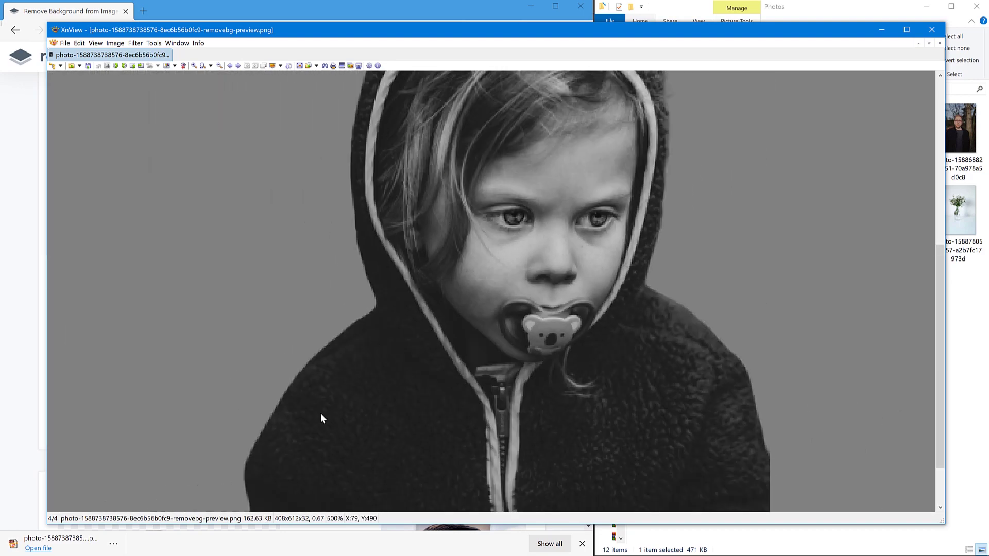